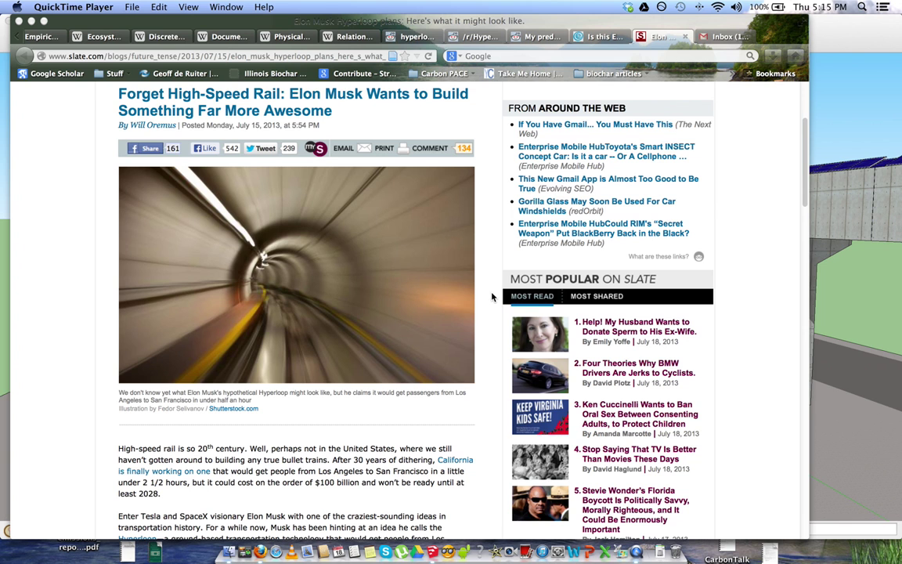
# Step: Scroll the Slate article down to the engineer's Hyperloop diagram and Musk's 2m pod-diameter reply
pyautogui.scroll(-4, 491, 296)
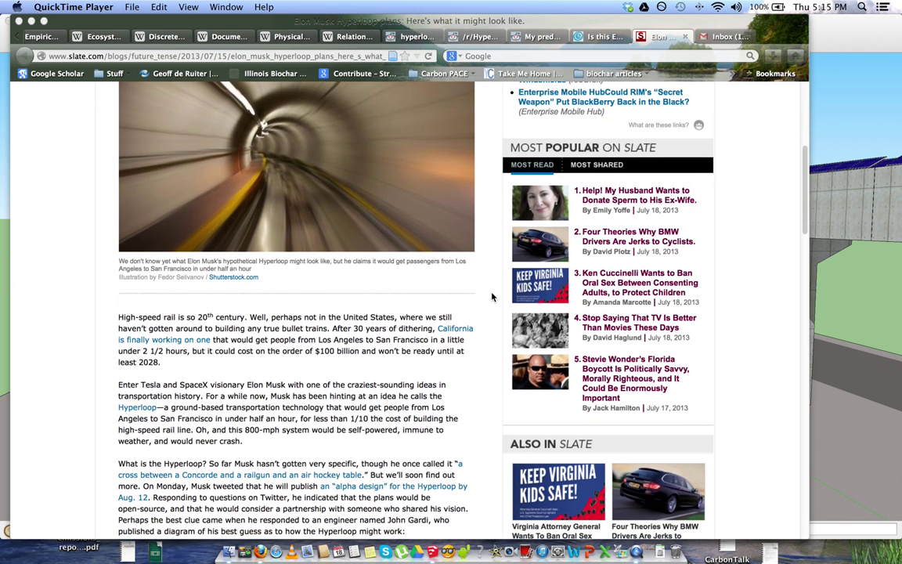
pyautogui.scroll(-3, 492, 296)
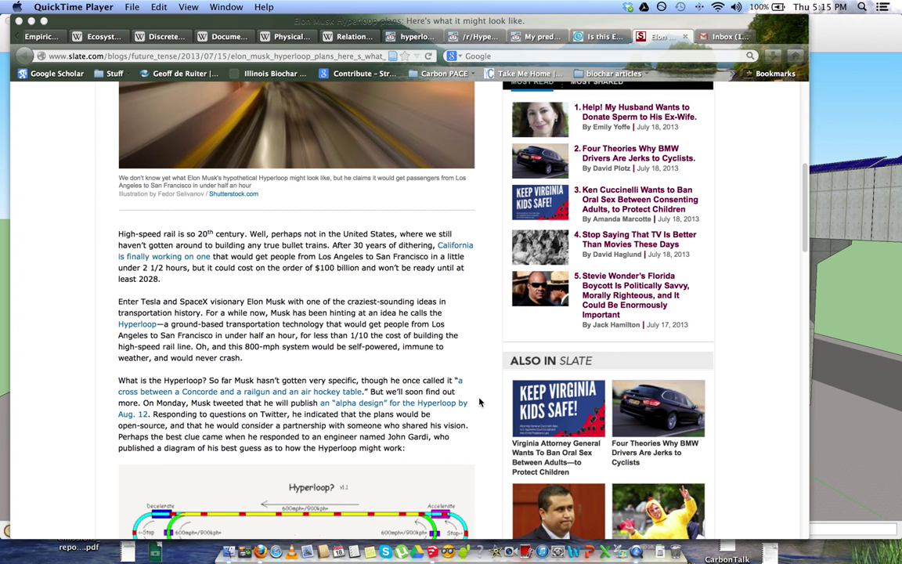
pyautogui.scroll(-2, 480, 401)
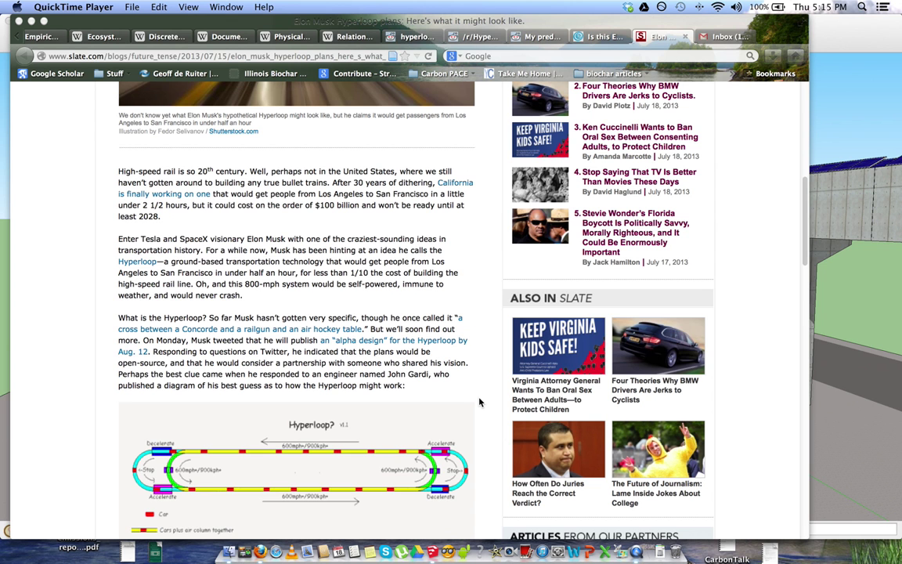
pyautogui.scroll(-5, 480, 402)
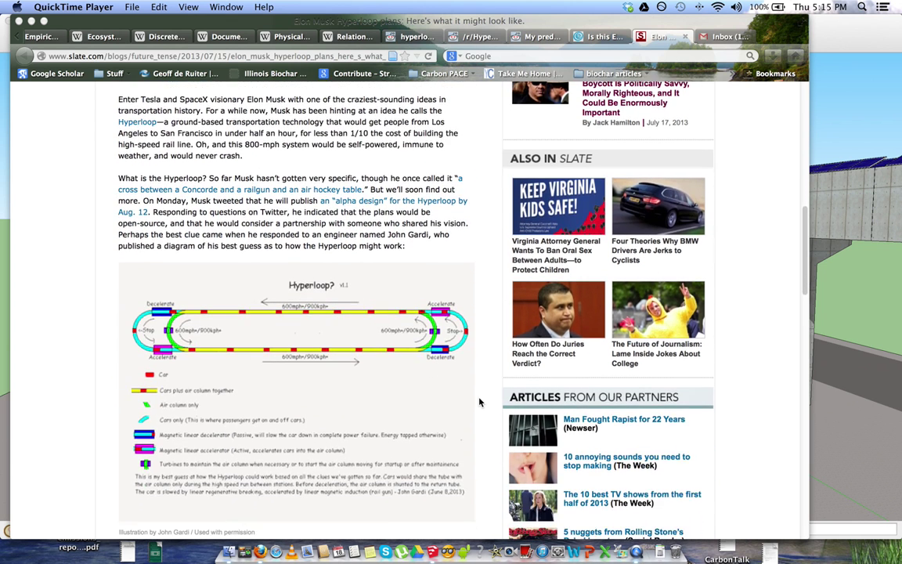
pyautogui.scroll(-2, 480, 402)
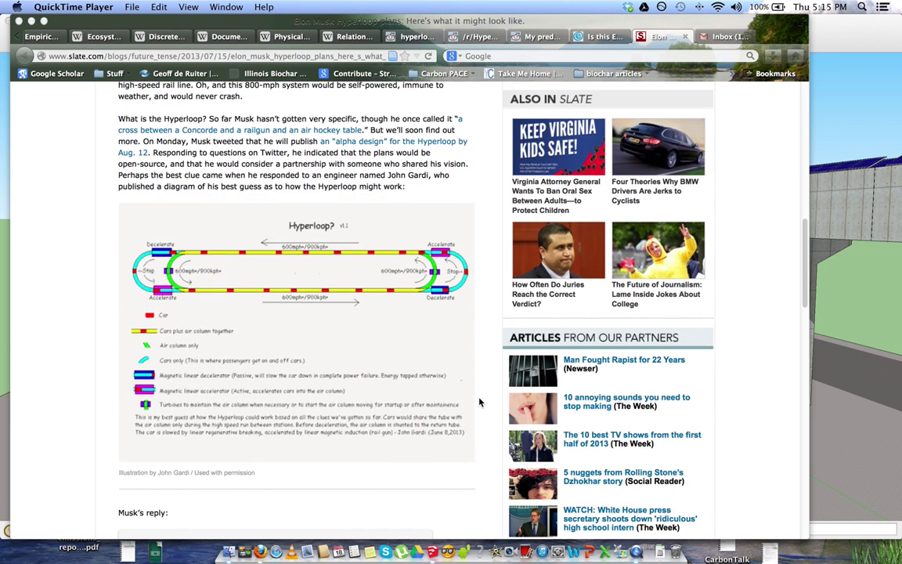
pyautogui.scroll(-1, 480, 402)
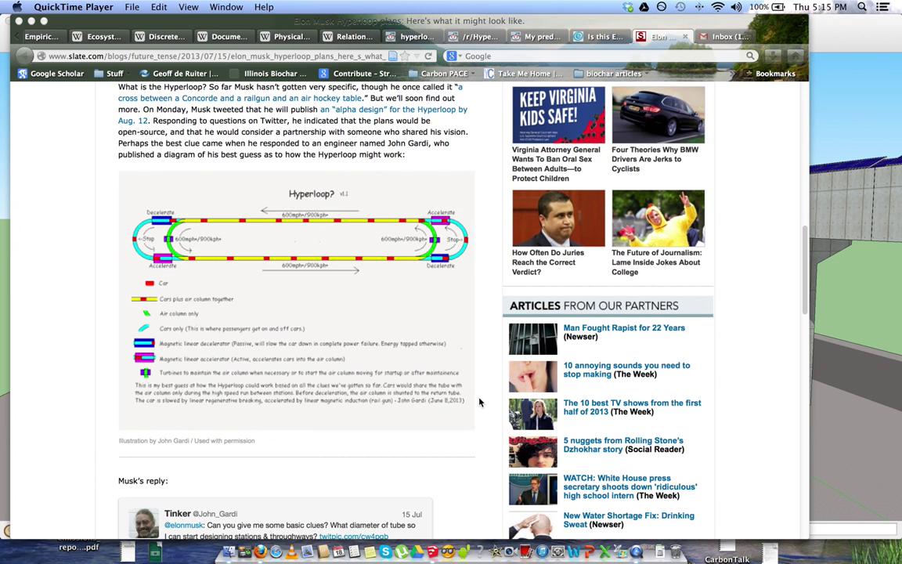
pyautogui.scroll(-2, 480, 401)
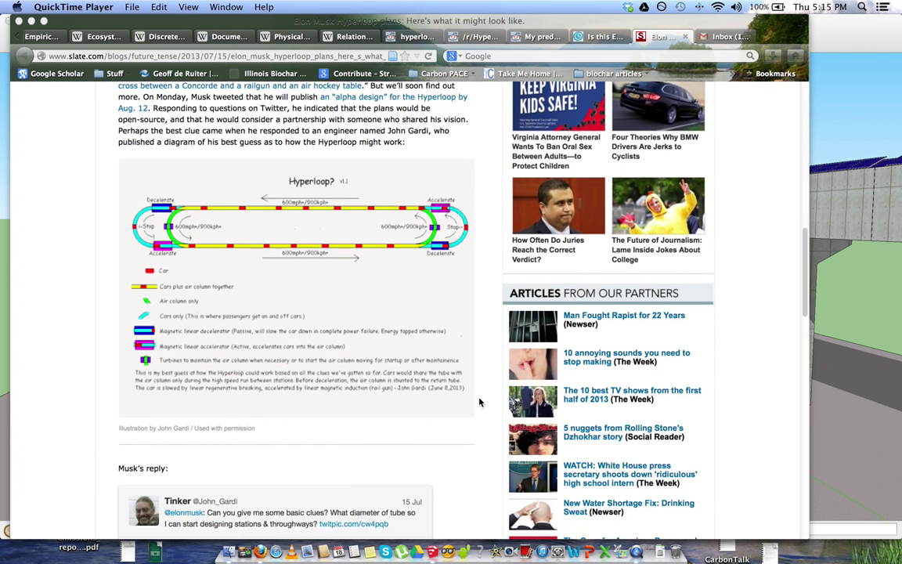
pyautogui.scroll(-2, 480, 402)
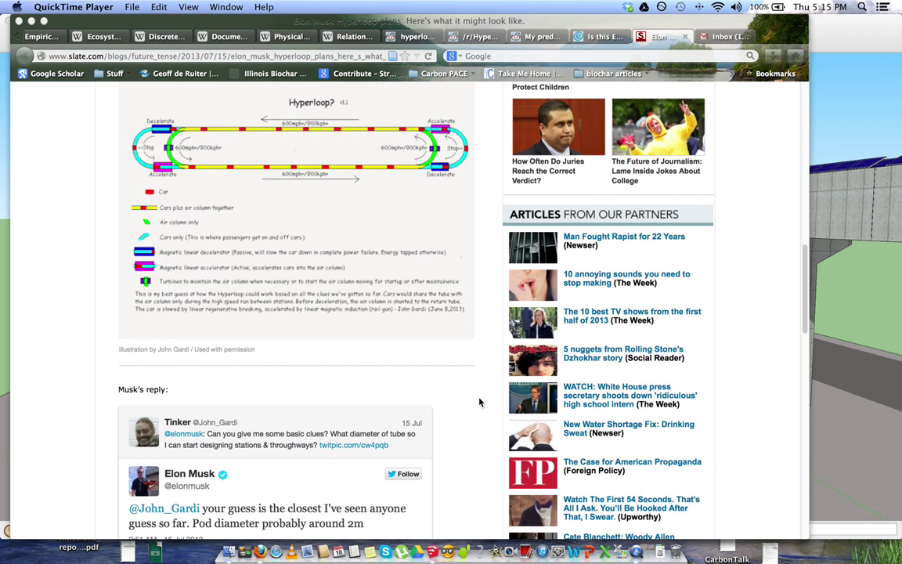
# Step: Scroll slightly further, keeping the loop diagram and Musk's reply tweet in view
pyautogui.scroll(-1, 479, 402)
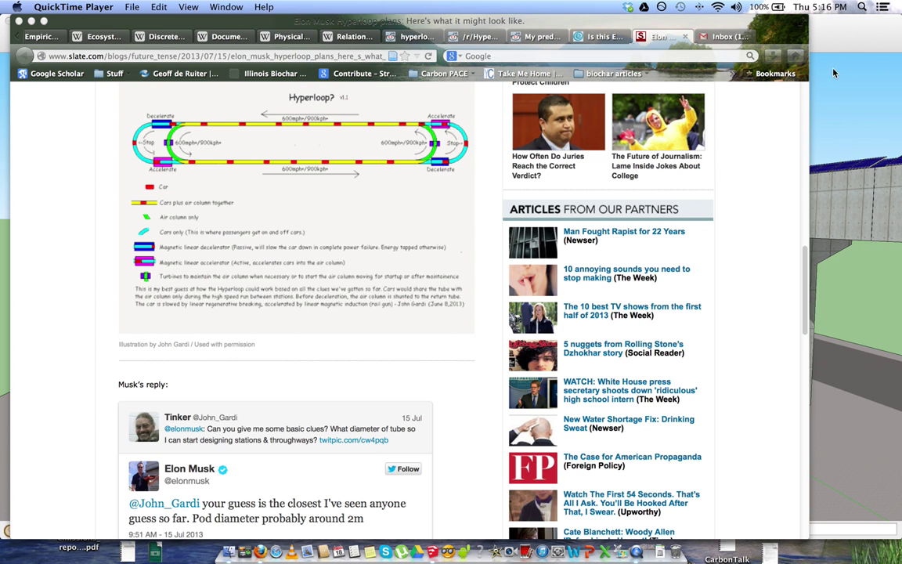
# Step: Switch from Chrome to the SketchUp window showing the Hyperloop model
pyautogui.click(847, 48)
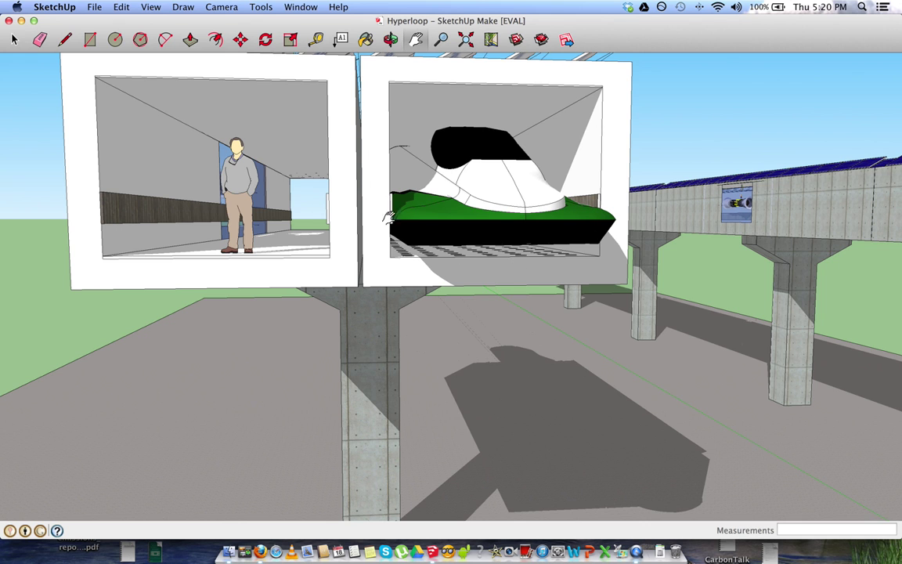
# Step: Pan down and right until the solar panels above the passenger and pod bays show
pyautogui.moveTo(356, 74); pyautogui.dragTo(551, 360)
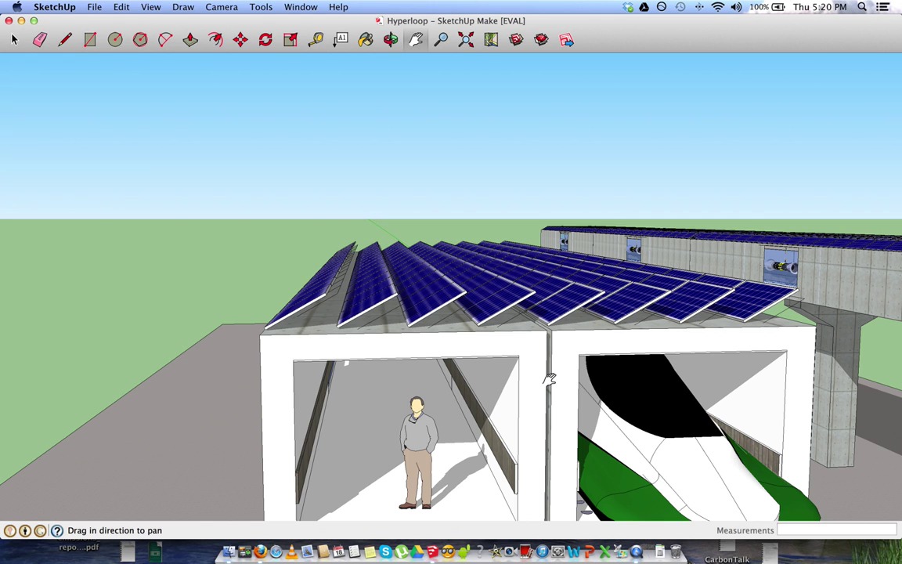
pyautogui.moveTo(547, 368); pyautogui.dragTo(538, 345)
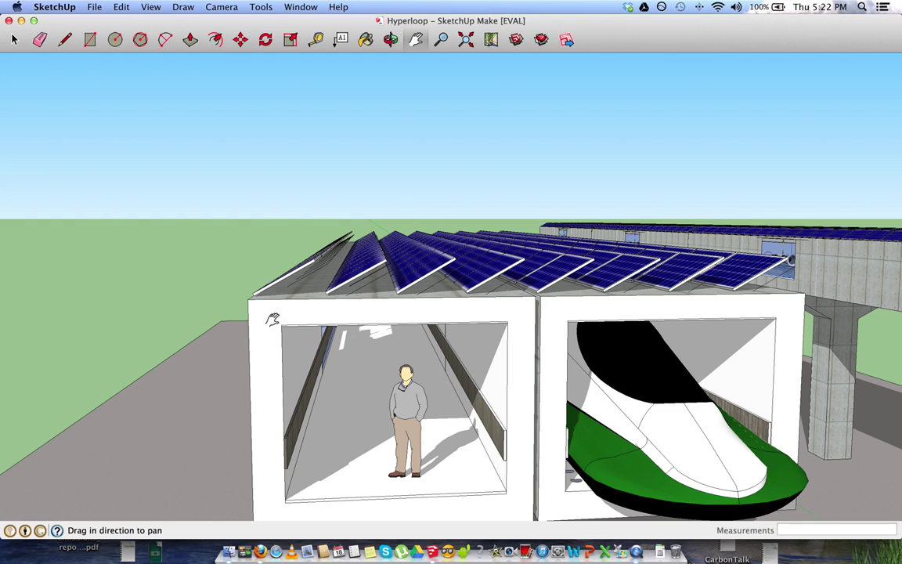
# Step: Orbit and pan to the tube's long side, centring the turbine cutaway window
pyautogui.moveTo(267, 317); pyautogui.dragTo(247, 314, button='middle')
pyautogui.moveTo(144, 331); pyautogui.dragTo(563, 354)
pyautogui.press('o')
pyautogui.press('h')
pyautogui.moveTo(511, 319); pyautogui.dragTo(483, 329)
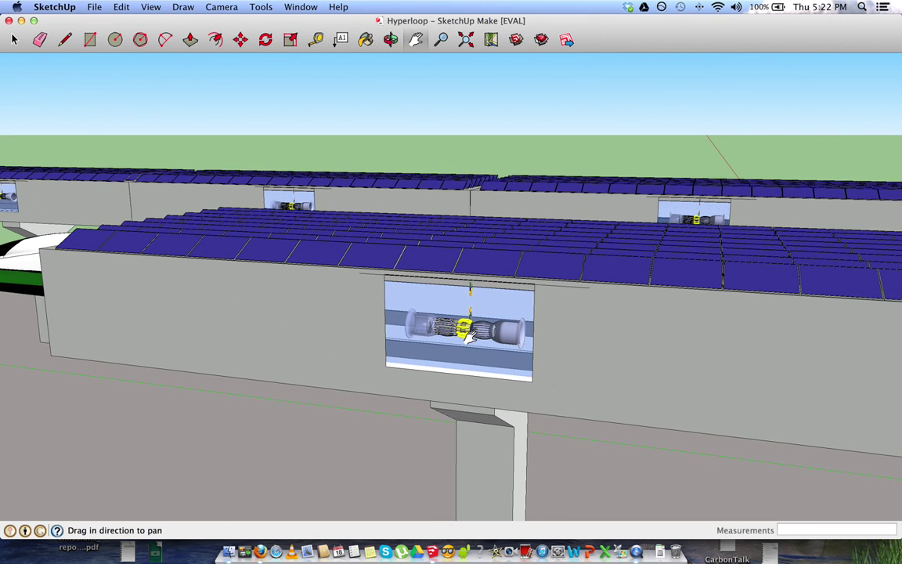
# Step: Zoom in on the turbine window and orbit to look down onto the jet
pyautogui.scroll(10, 467, 335)
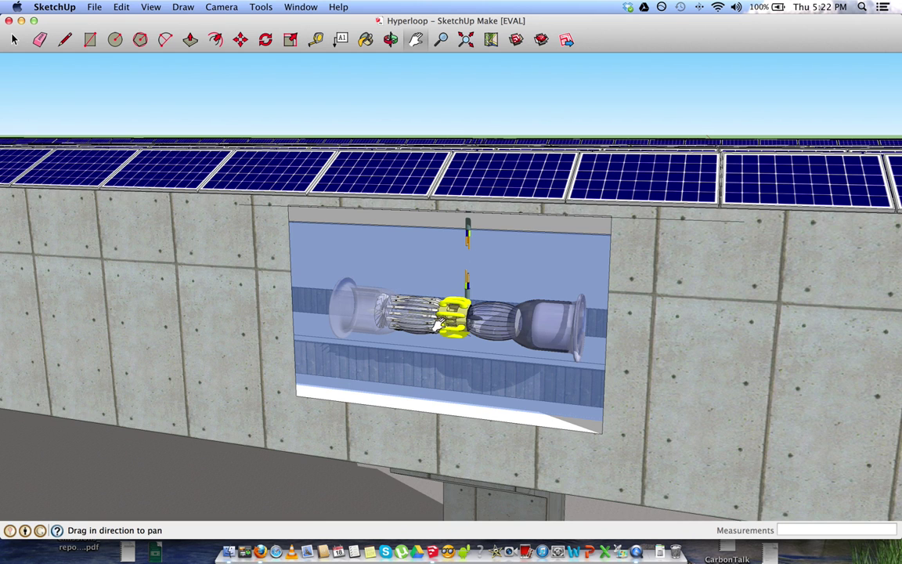
pyautogui.moveTo(434, 325); pyautogui.dragTo(505, 359, button='middle')
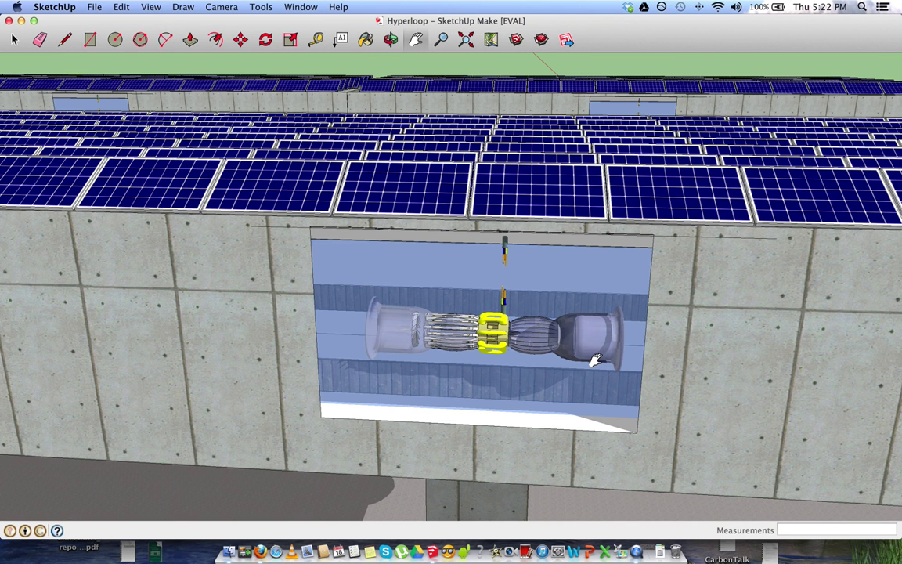
pyautogui.scroll(2, 607, 356)
pyautogui.scroll(-2, 595, 360)
pyautogui.scroll(-2, 595, 360)
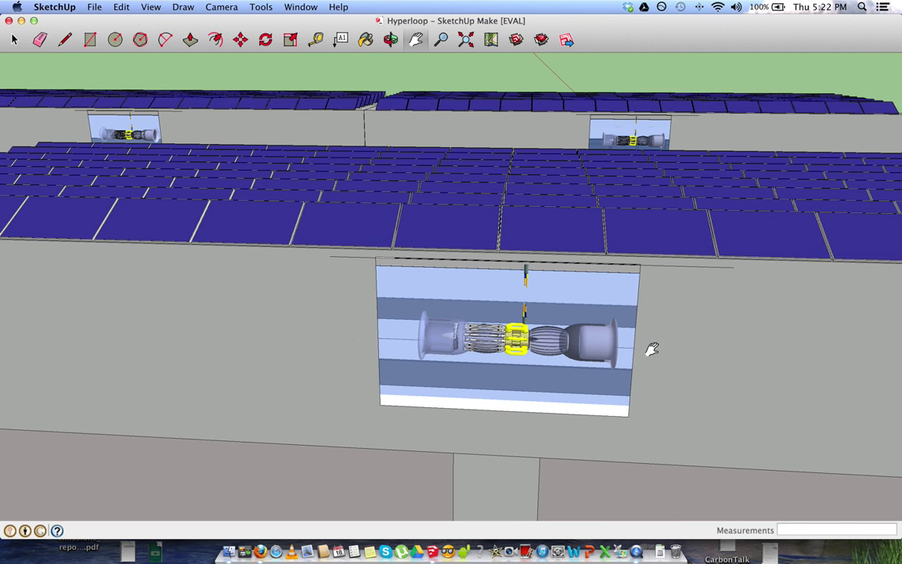
pyautogui.moveTo(650, 349); pyautogui.dragTo(584, 336)
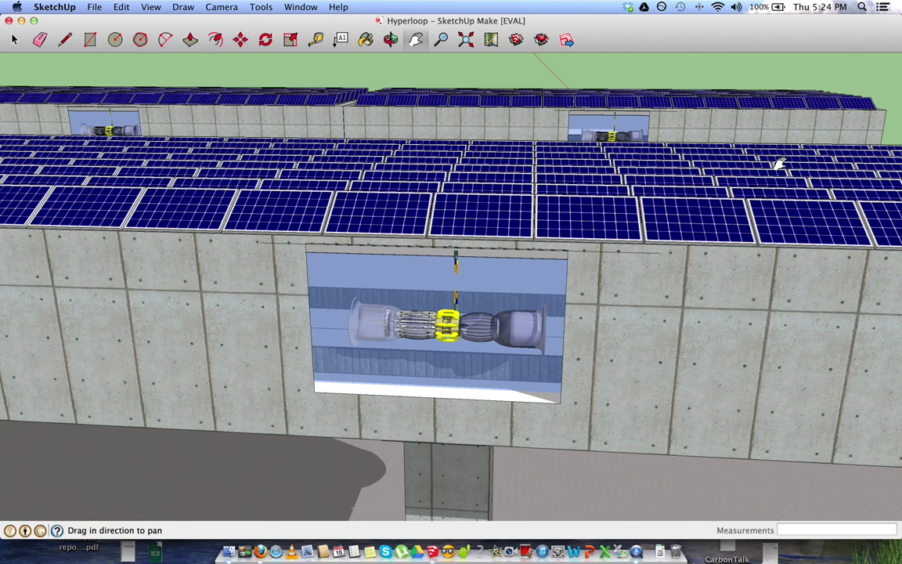
# Step: Pan along the tube and orbit to frame the whole tube, pillars and station with pod
pyautogui.moveTo(779, 157); pyautogui.dragTo(475, 185)
pyautogui.press('o')
pyautogui.moveTo(719, 167); pyautogui.dragTo(446, 188)
pyautogui.press('h')
pyautogui.moveTo(660, 210); pyautogui.dragTo(806, 330)
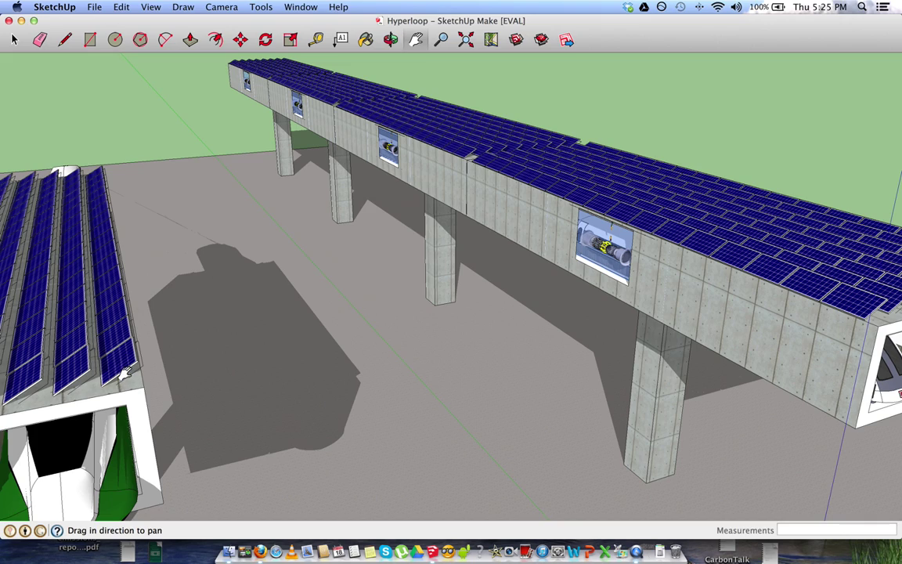
# Step: Pan to centre the station with its passenger bay and green-and-white pod bay
pyautogui.moveTo(101, 397)
pyautogui.mouseDown()
pyautogui.moveTo(137, 391)
pyautogui.moveTo(404, 191)
pyautogui.moveTo(469, 166)
pyautogui.moveTo(439, 159)
pyautogui.mouseUp()
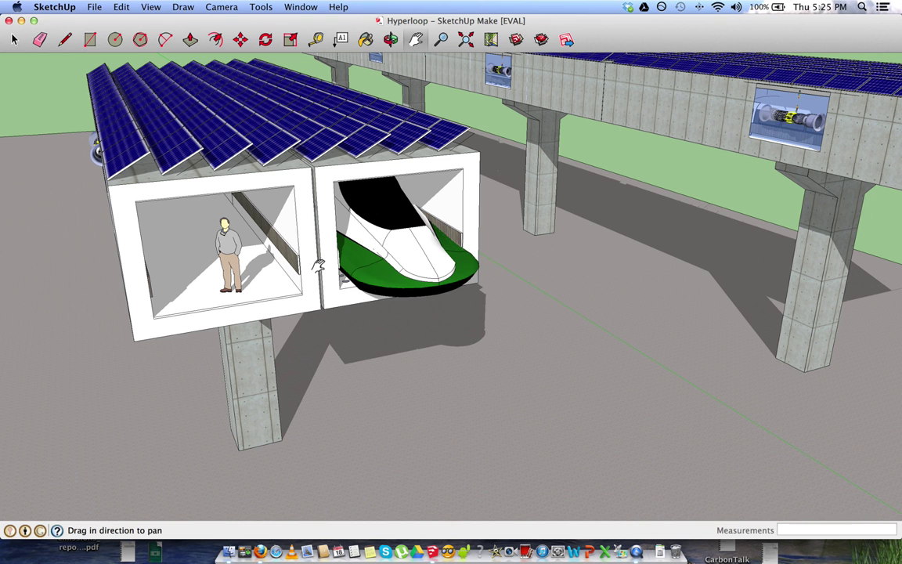
# Step: Zoom toward the station and orbit down to eye level, looking into both bays
pyautogui.scroll(2, 320, 268)
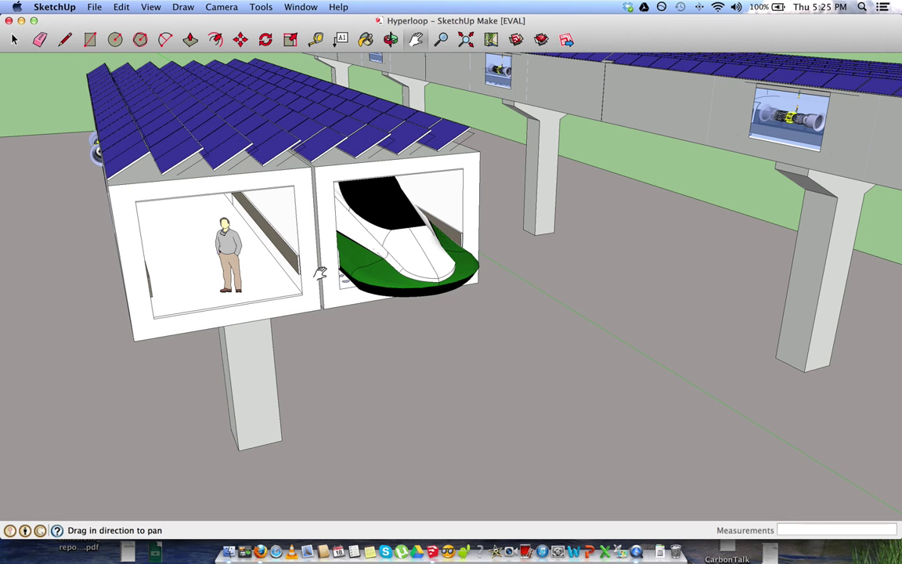
pyautogui.moveTo(322, 271); pyautogui.dragTo(314, 225, button='middle')
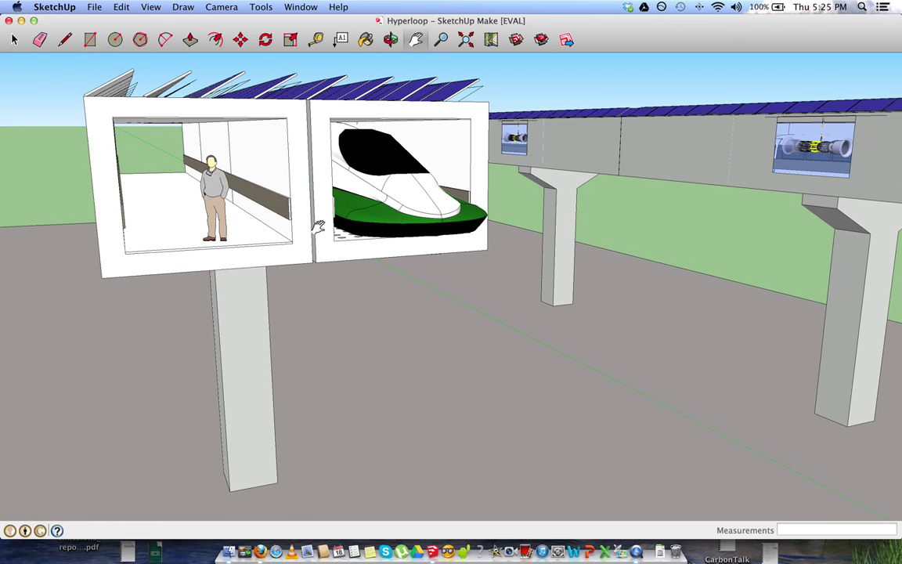